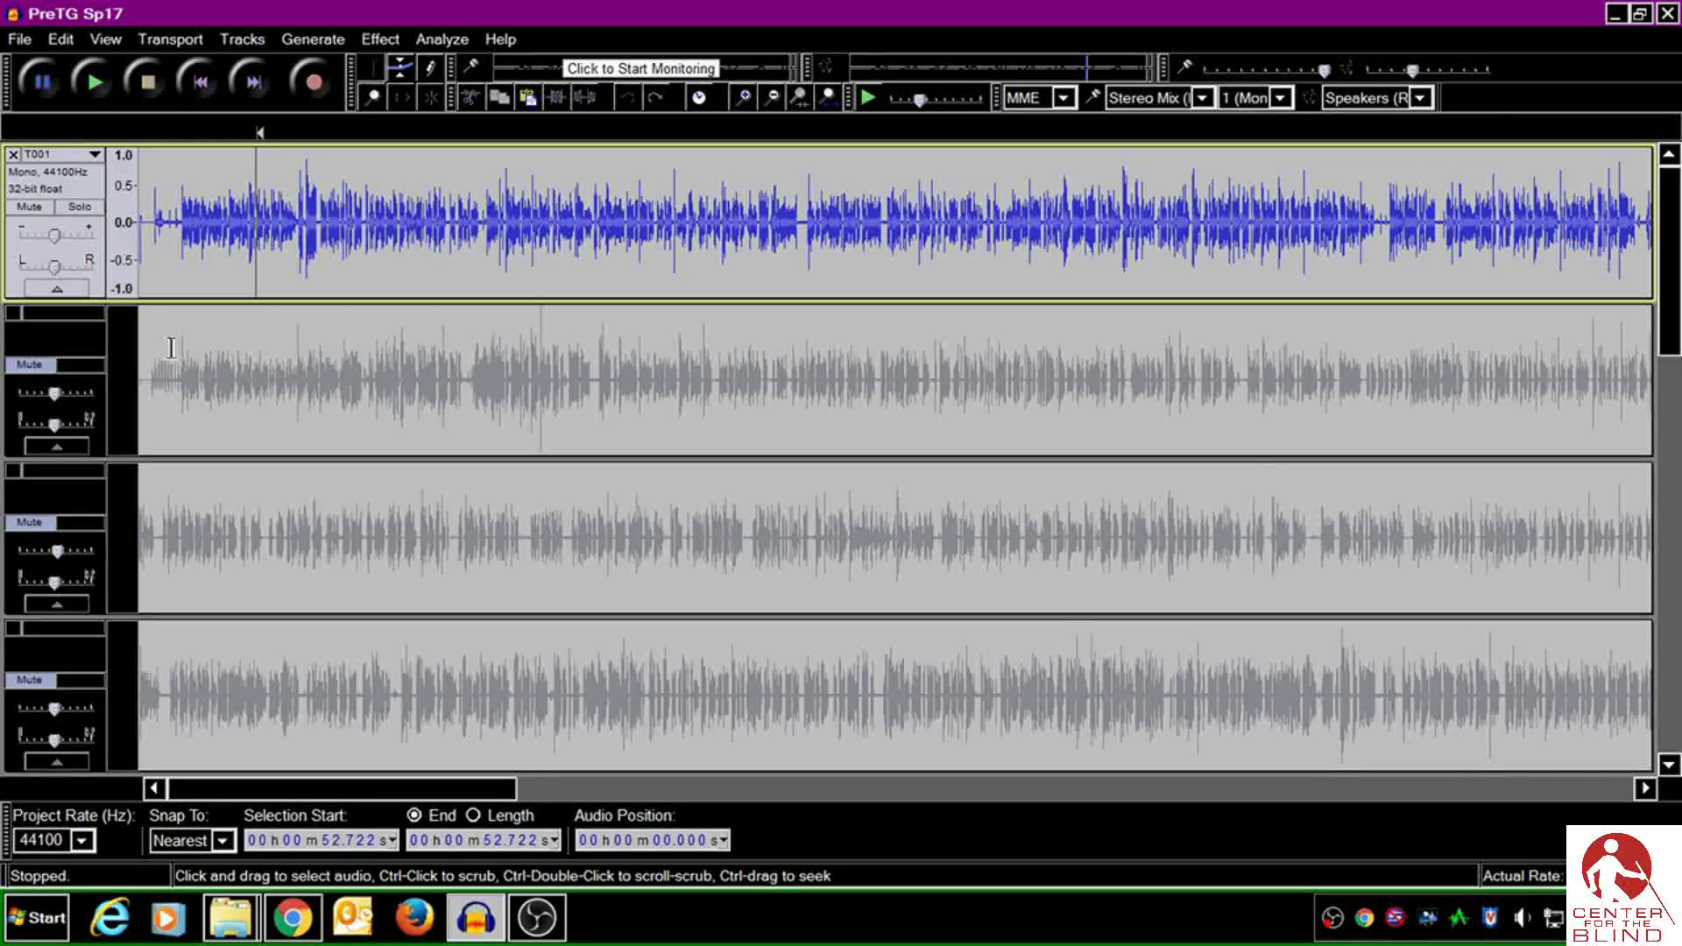
# Unmute the second track, then use Tracks > Unmute All Tracks to unmute the rest
pyautogui.click(38, 364)
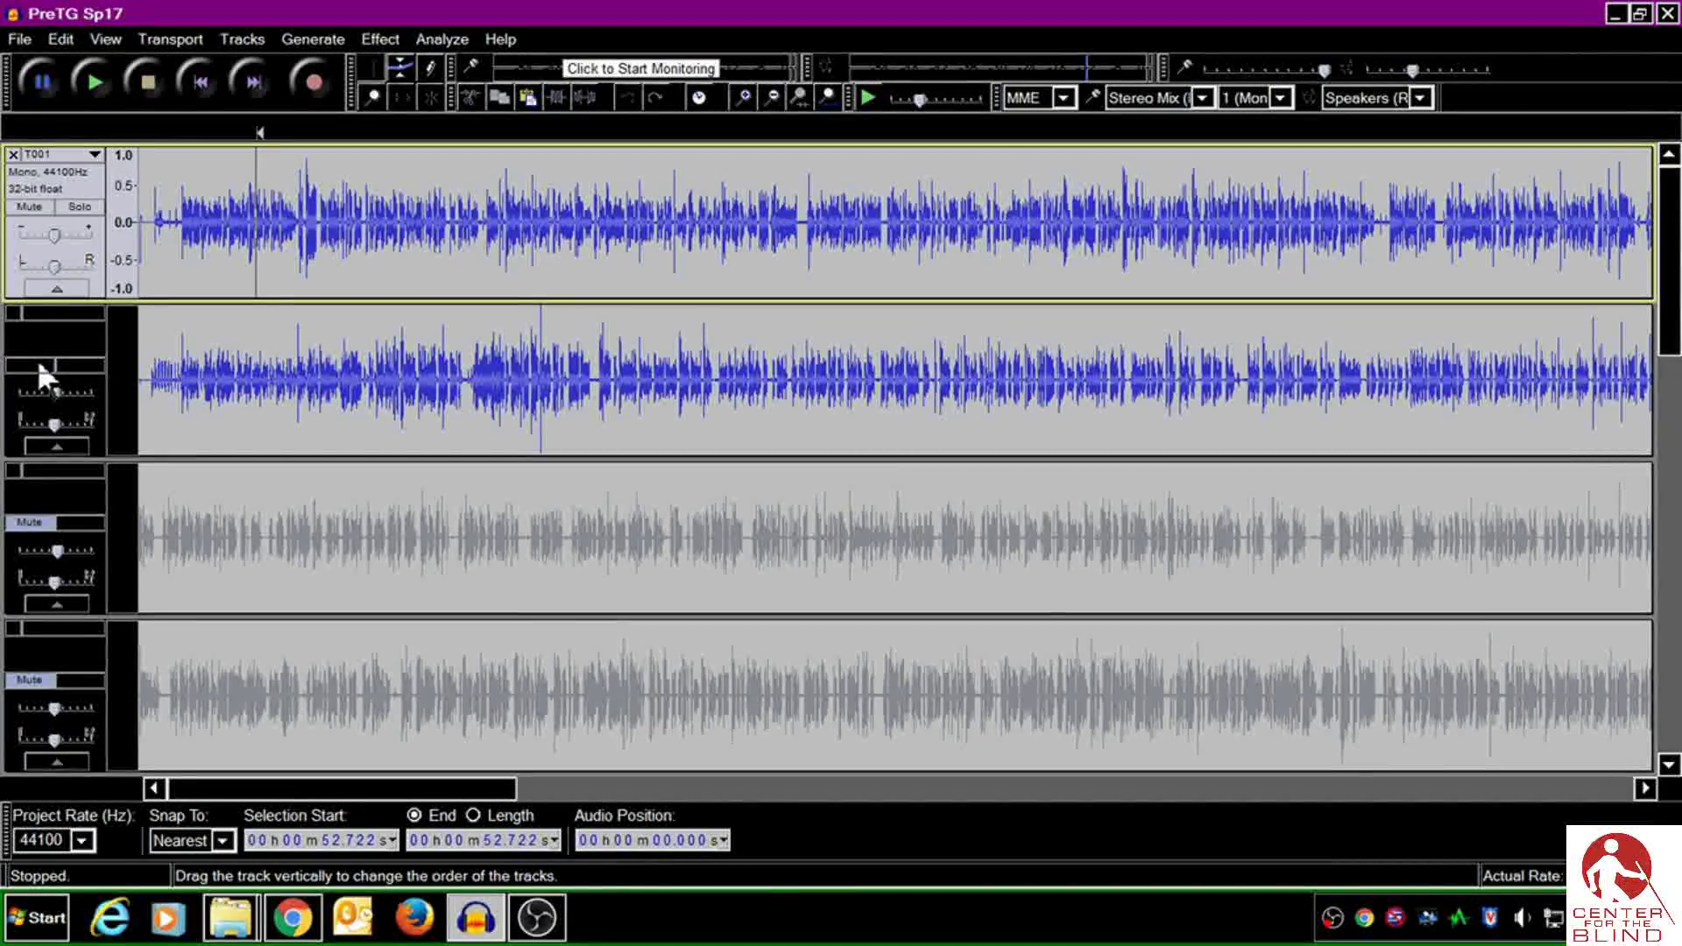
pyautogui.click(250, 44)
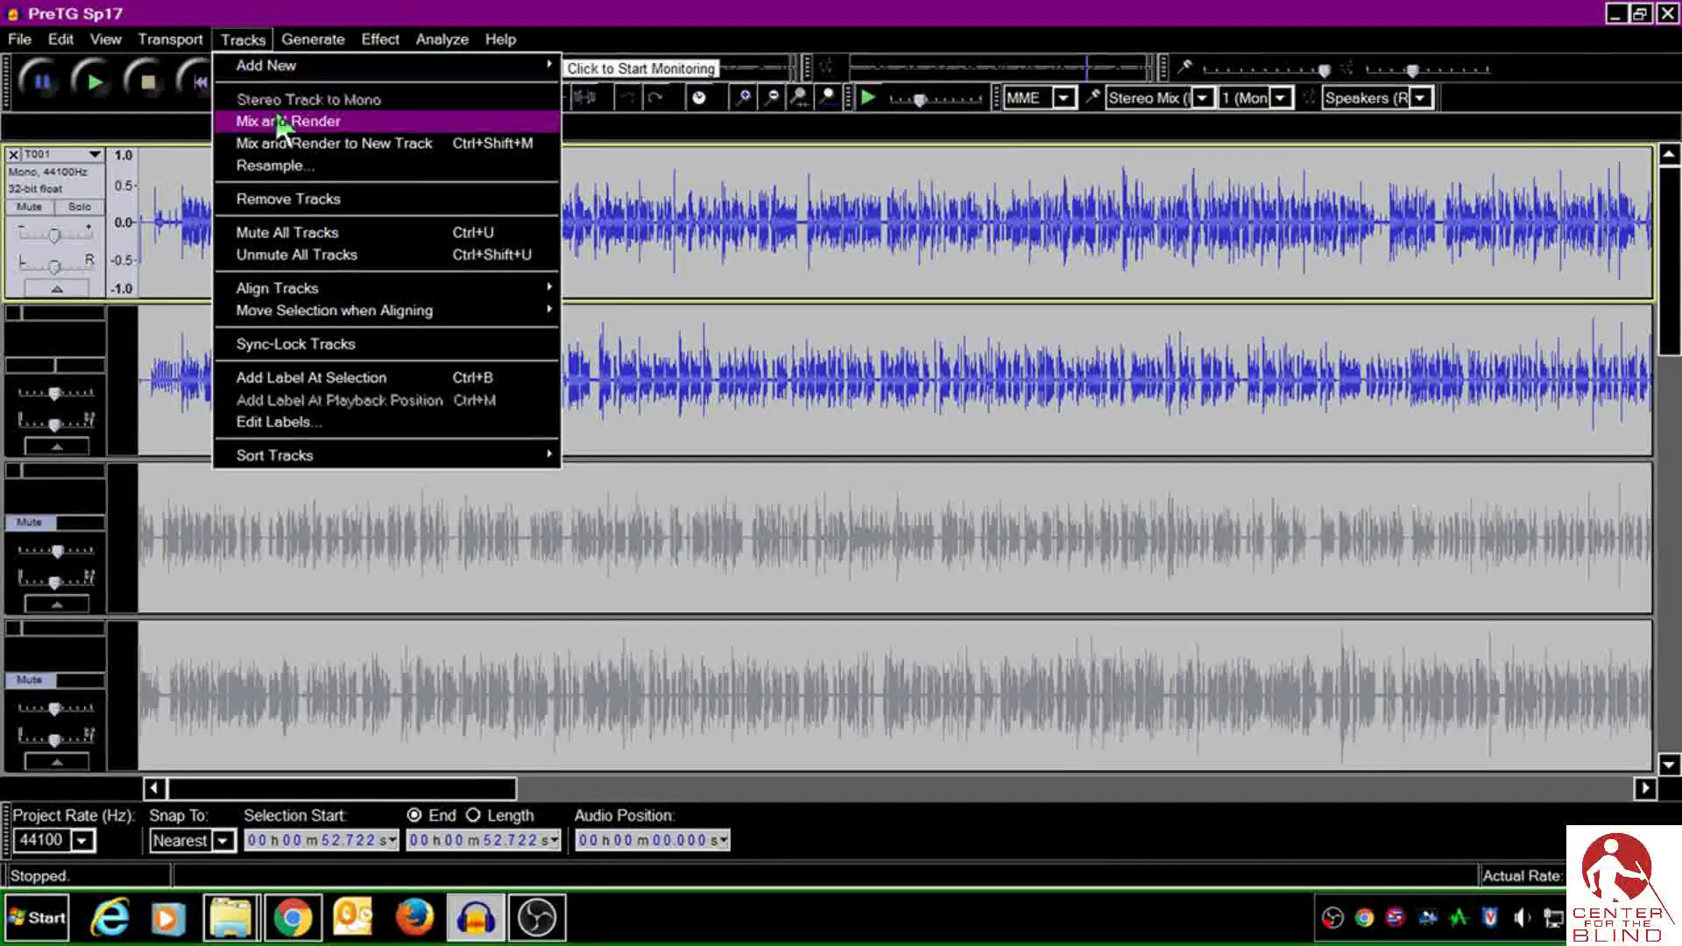
pyautogui.click(320, 256)
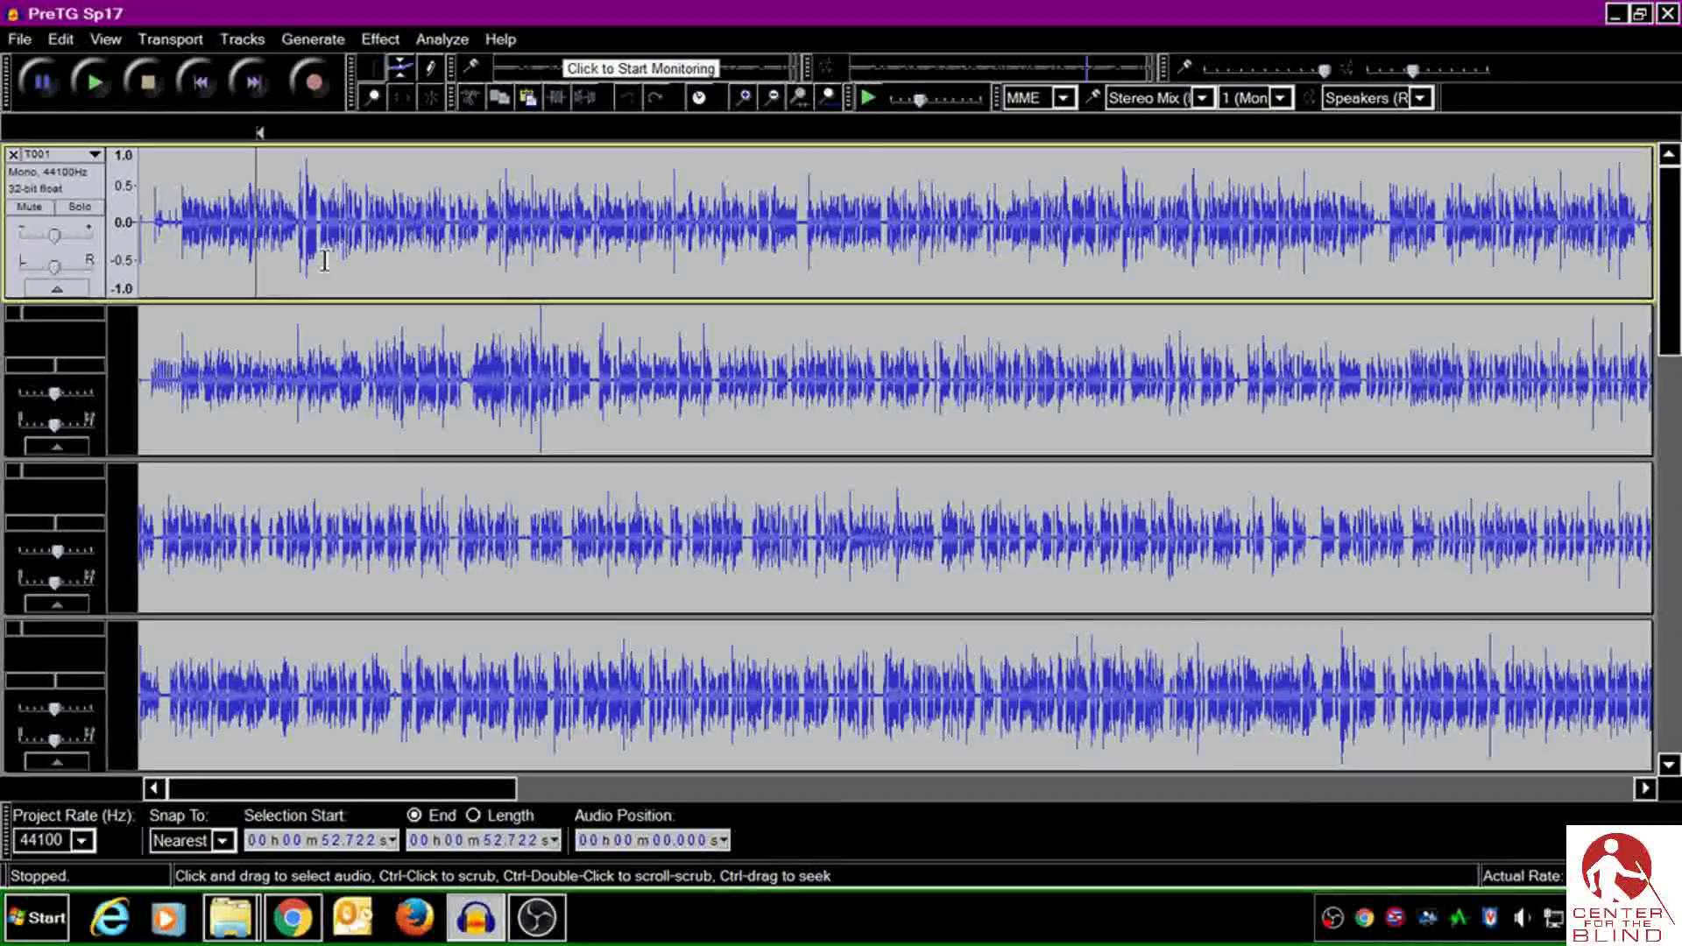
# Open File > Export Multiple and browse to the Desktop's PreTeen TG Spring 2017 folder
pyautogui.click(21, 40)
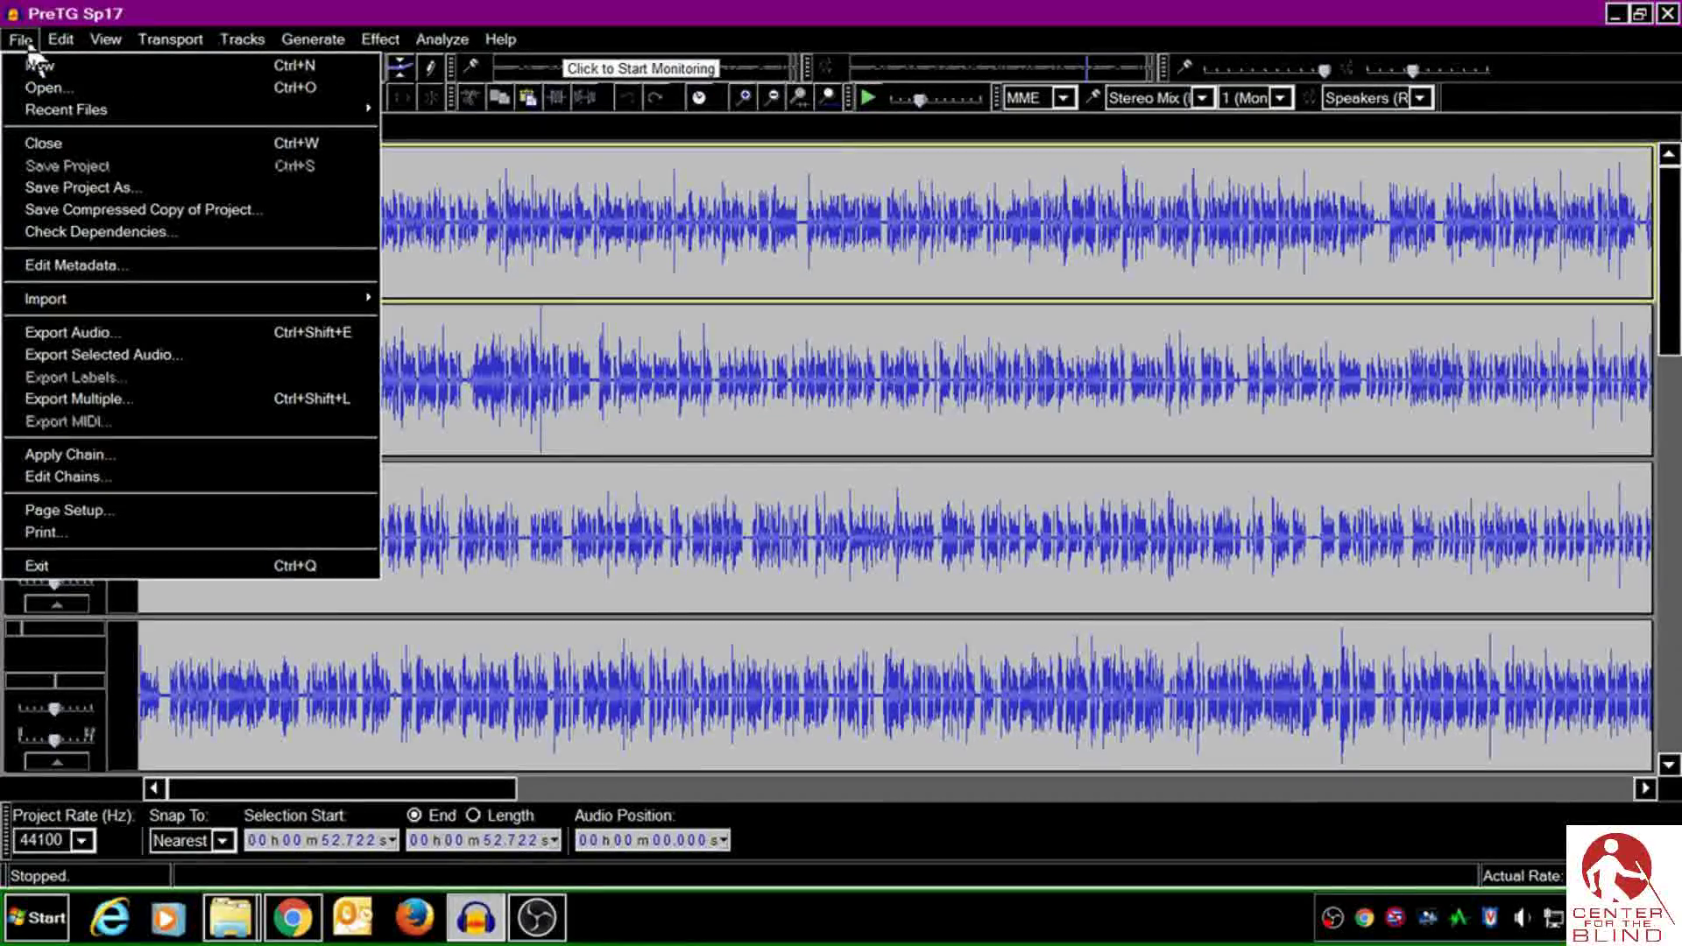
pyautogui.click(147, 399)
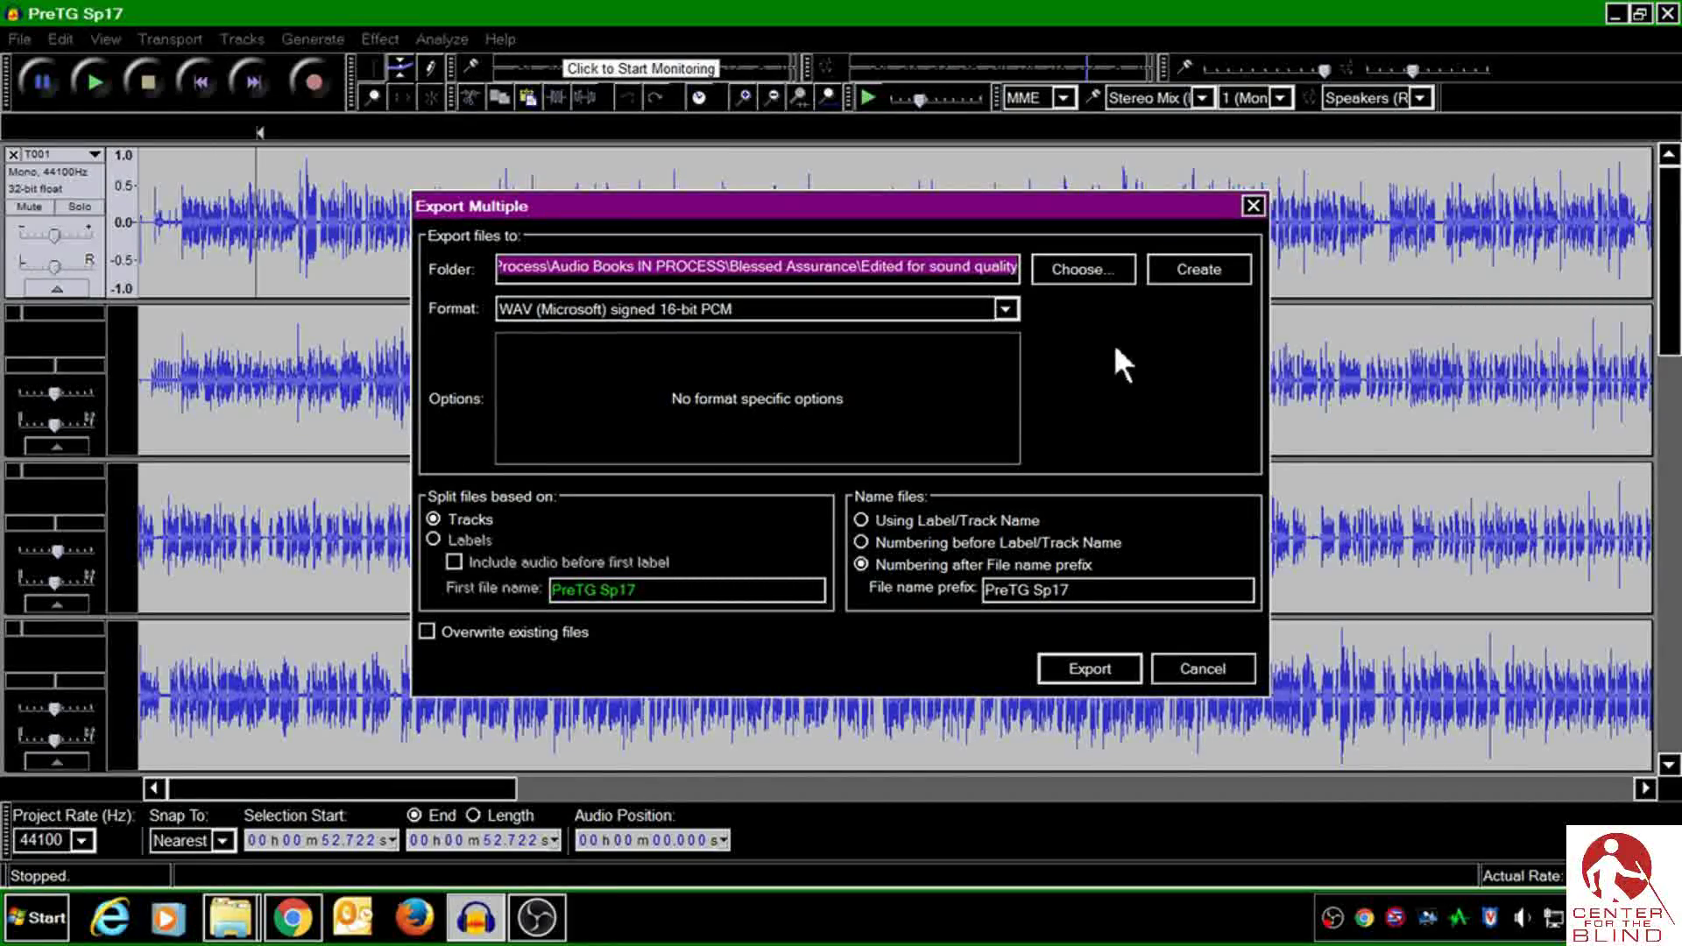
pyautogui.click(1096, 271)
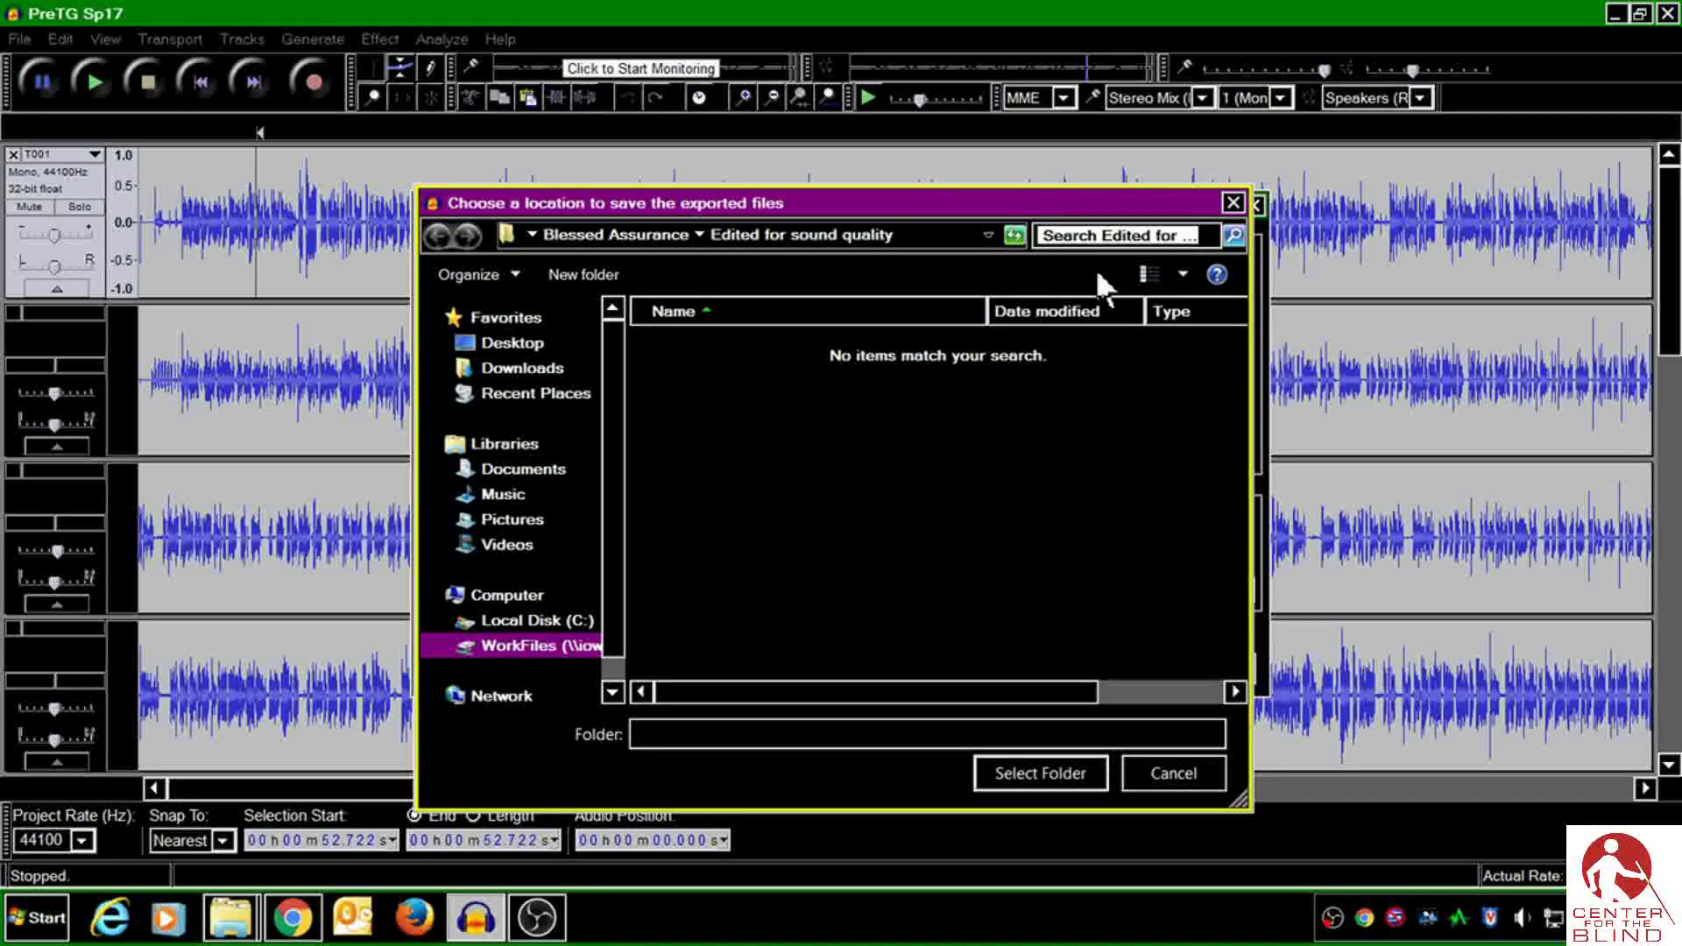
pyautogui.click(525, 349)
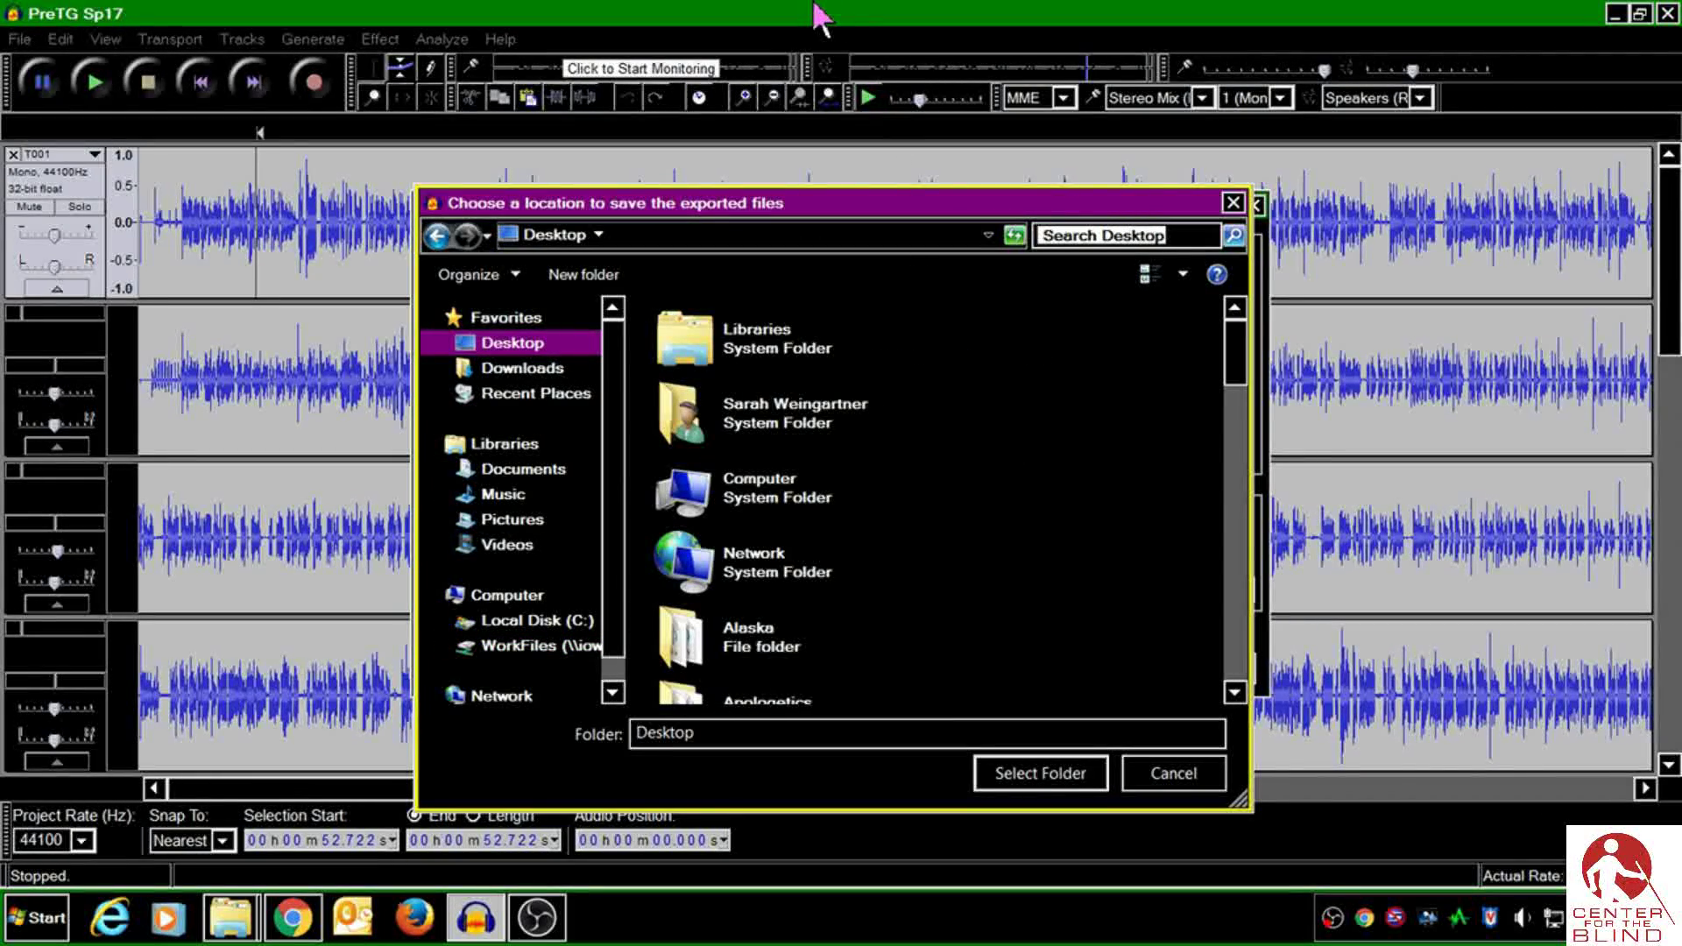
pyautogui.press('p')
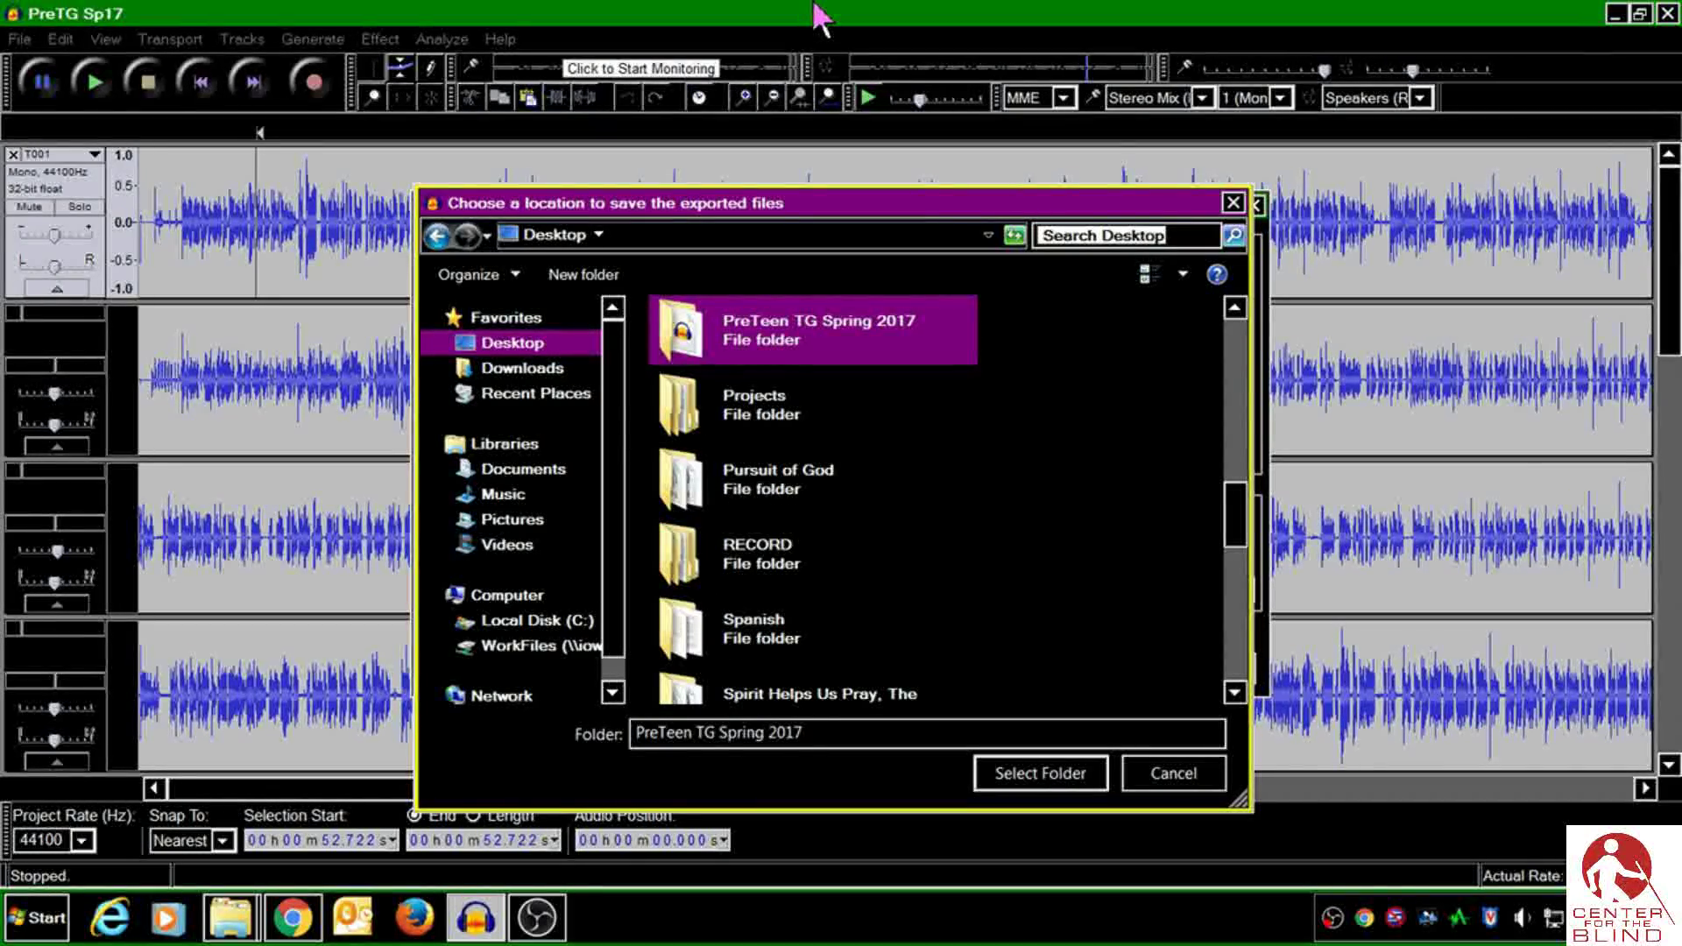
pyautogui.press('Return')
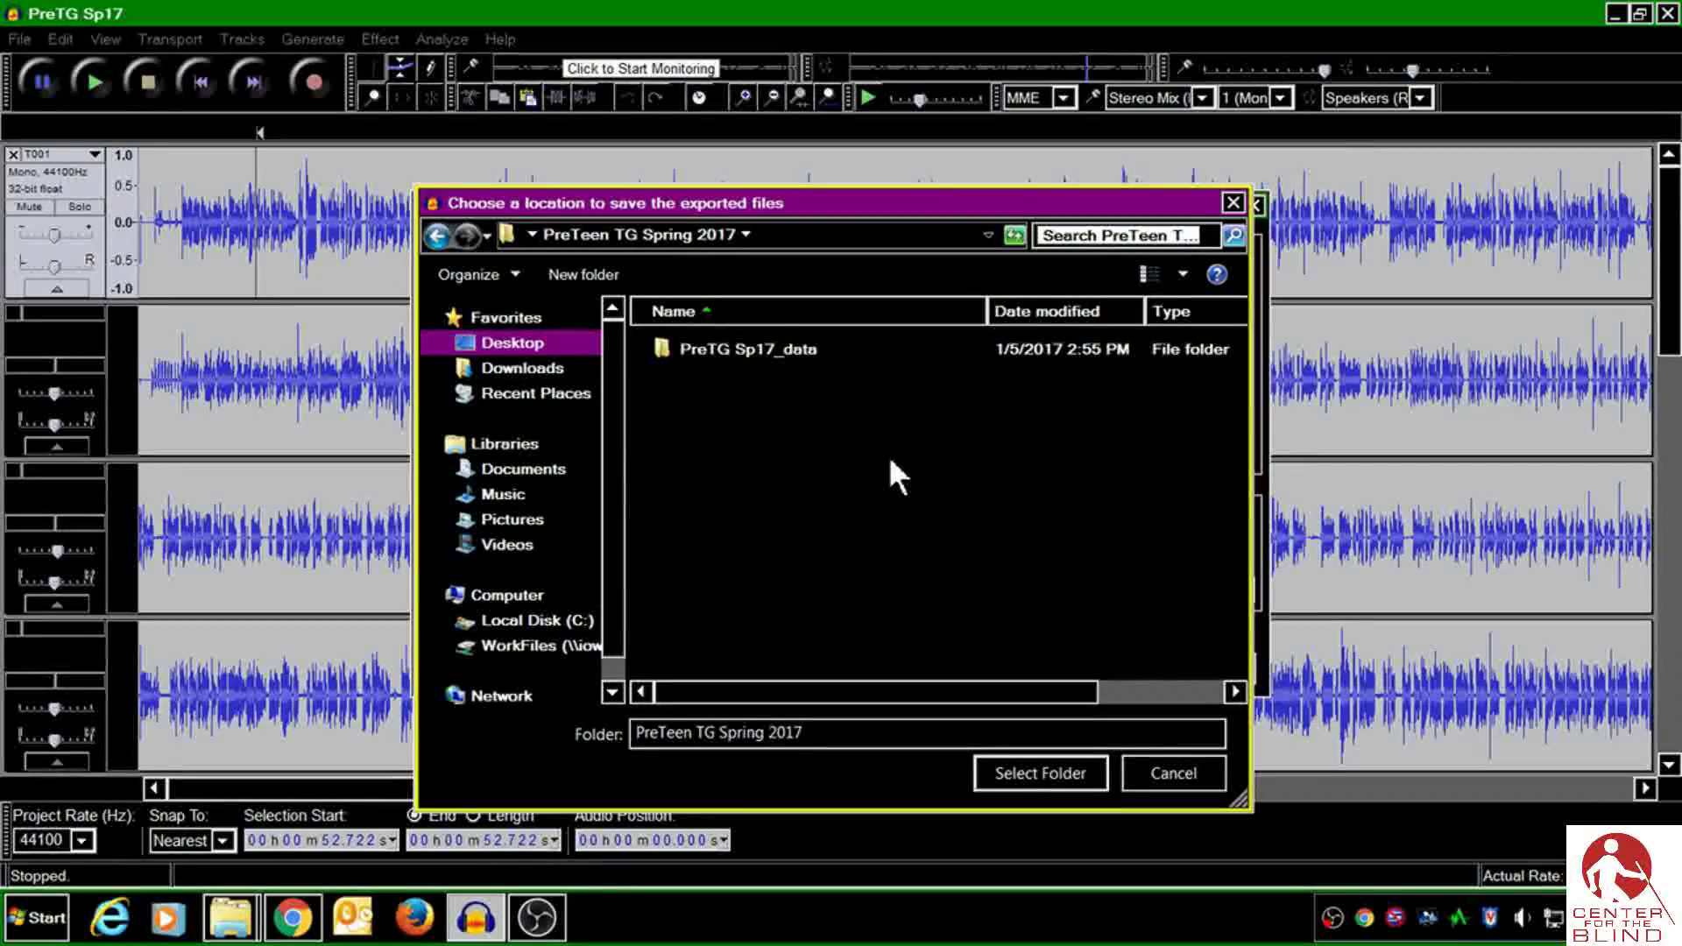
# Create a new folder named 'PreTG Sp17 FINAL', open it and choose it as the export destination
pyautogui.click(588, 275)
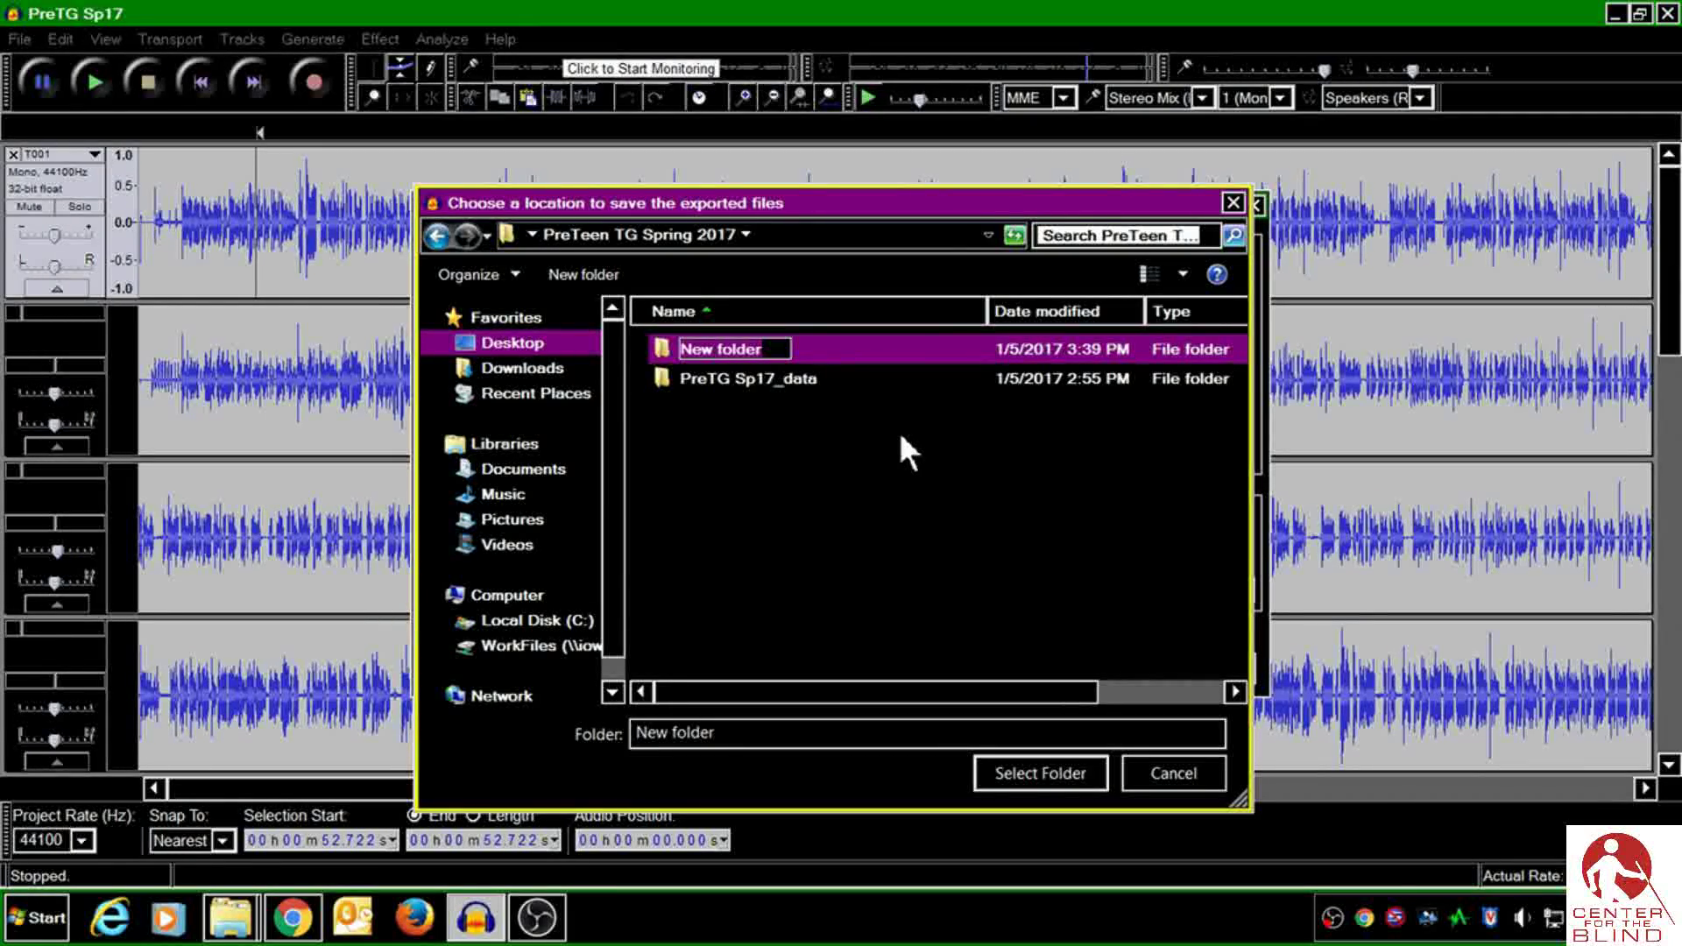
pyautogui.write('Pr')
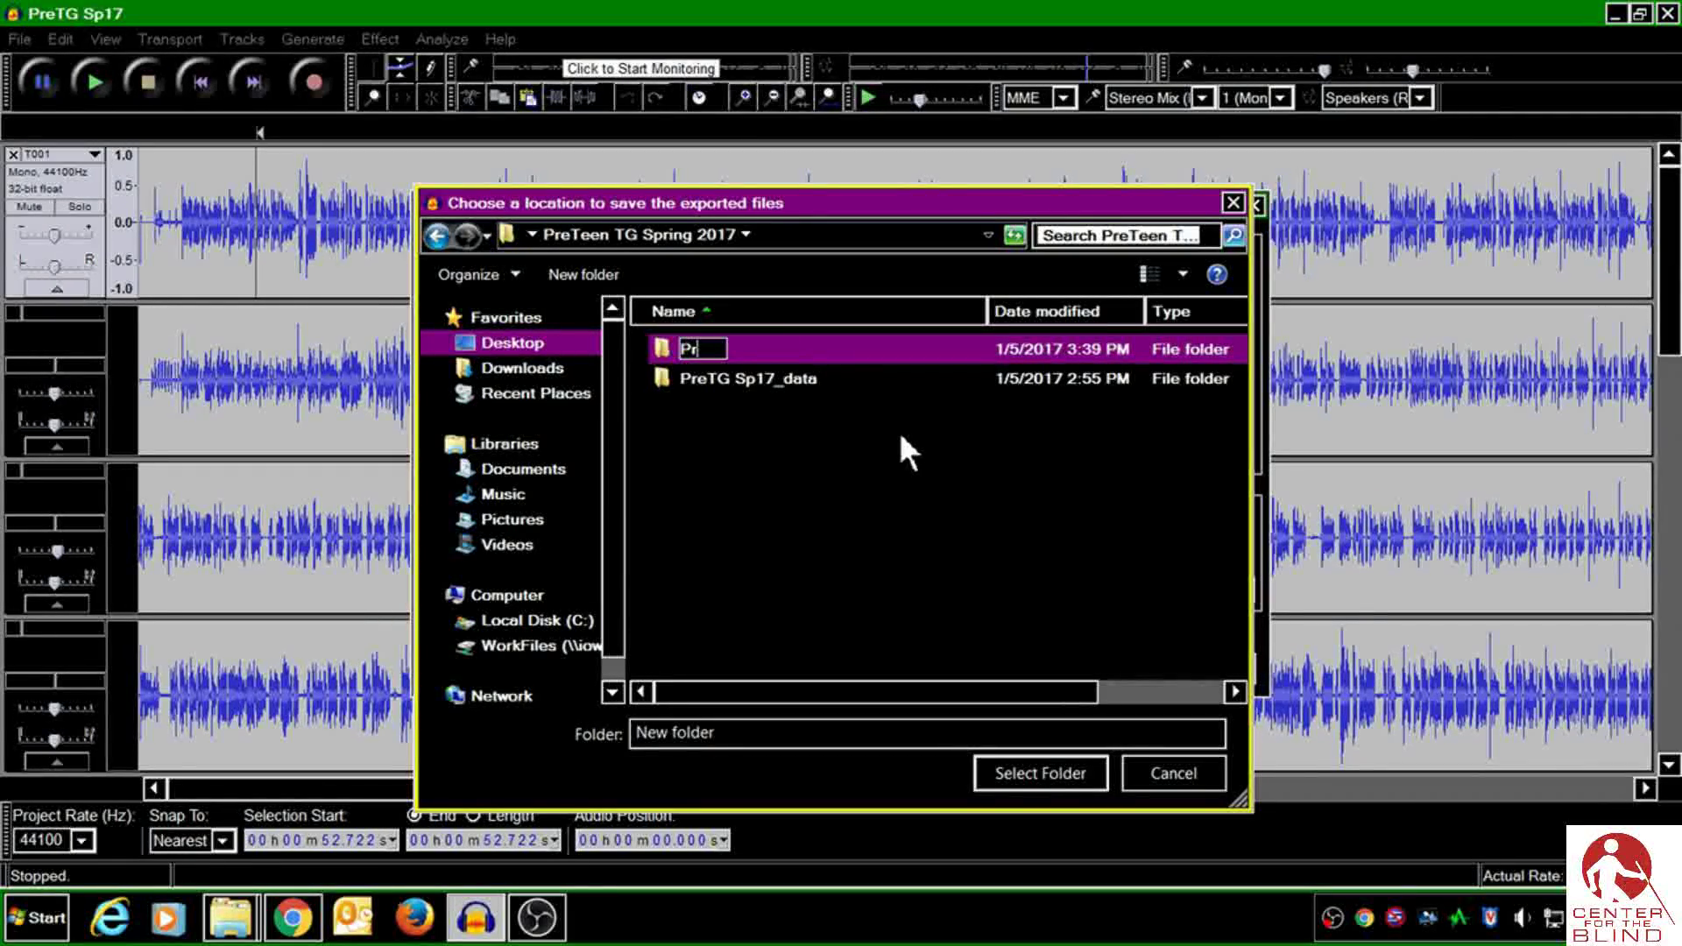
pyautogui.write('eTG Sp')
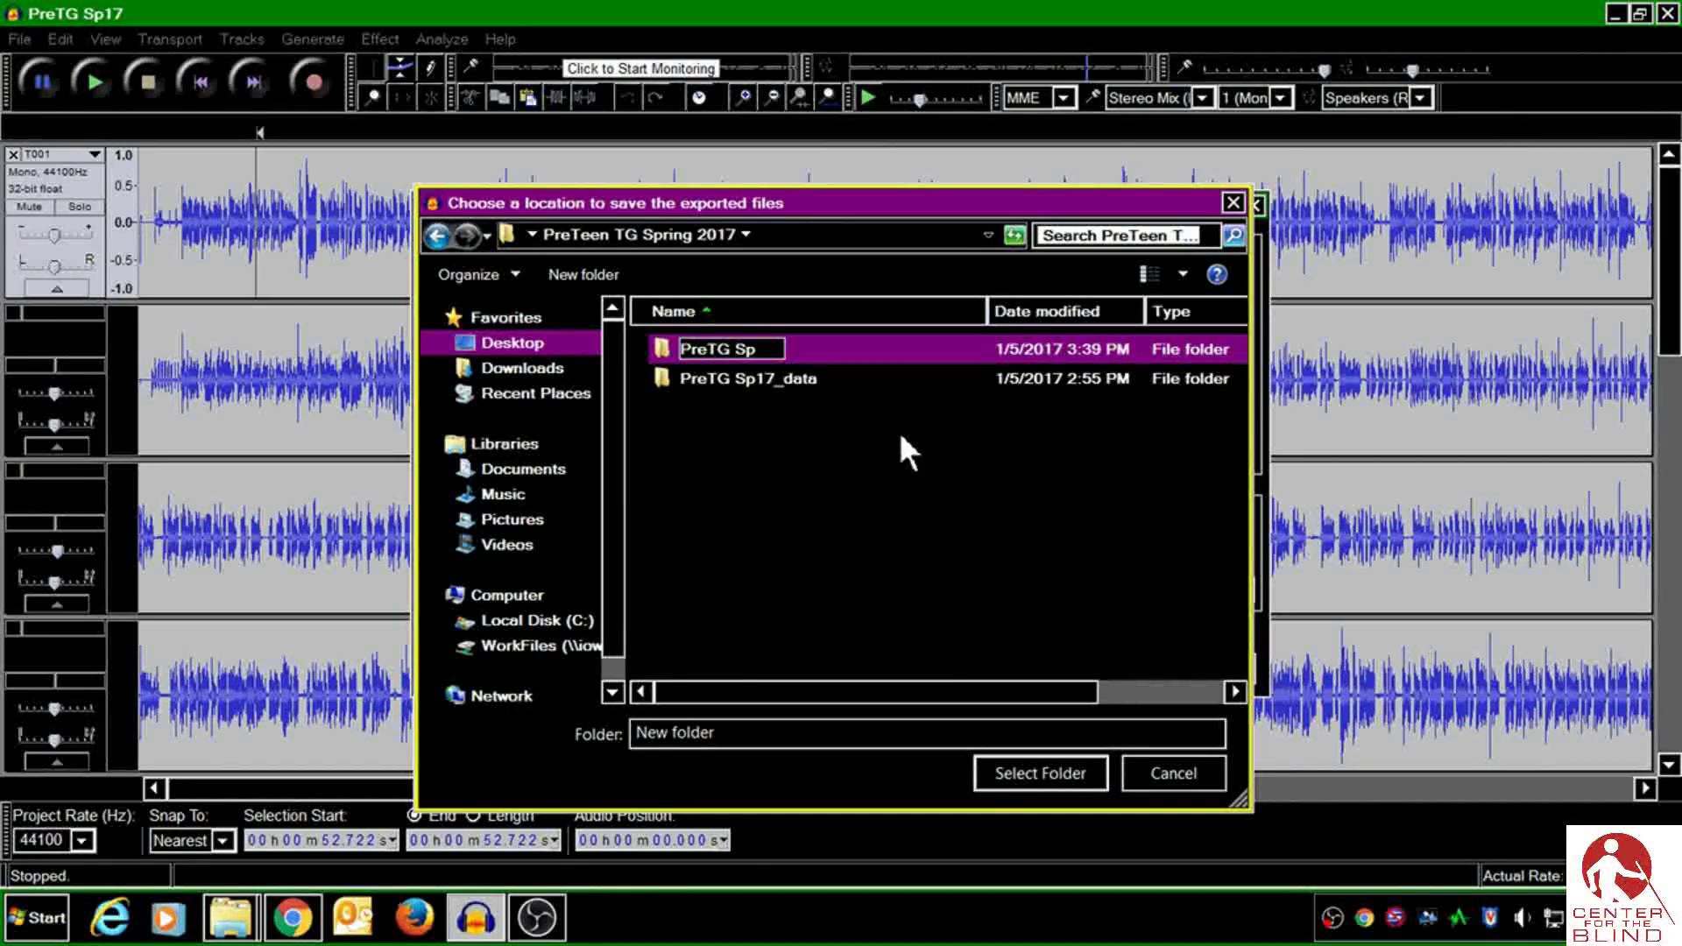
pyautogui.write('17')
pyautogui.write('FINAL')
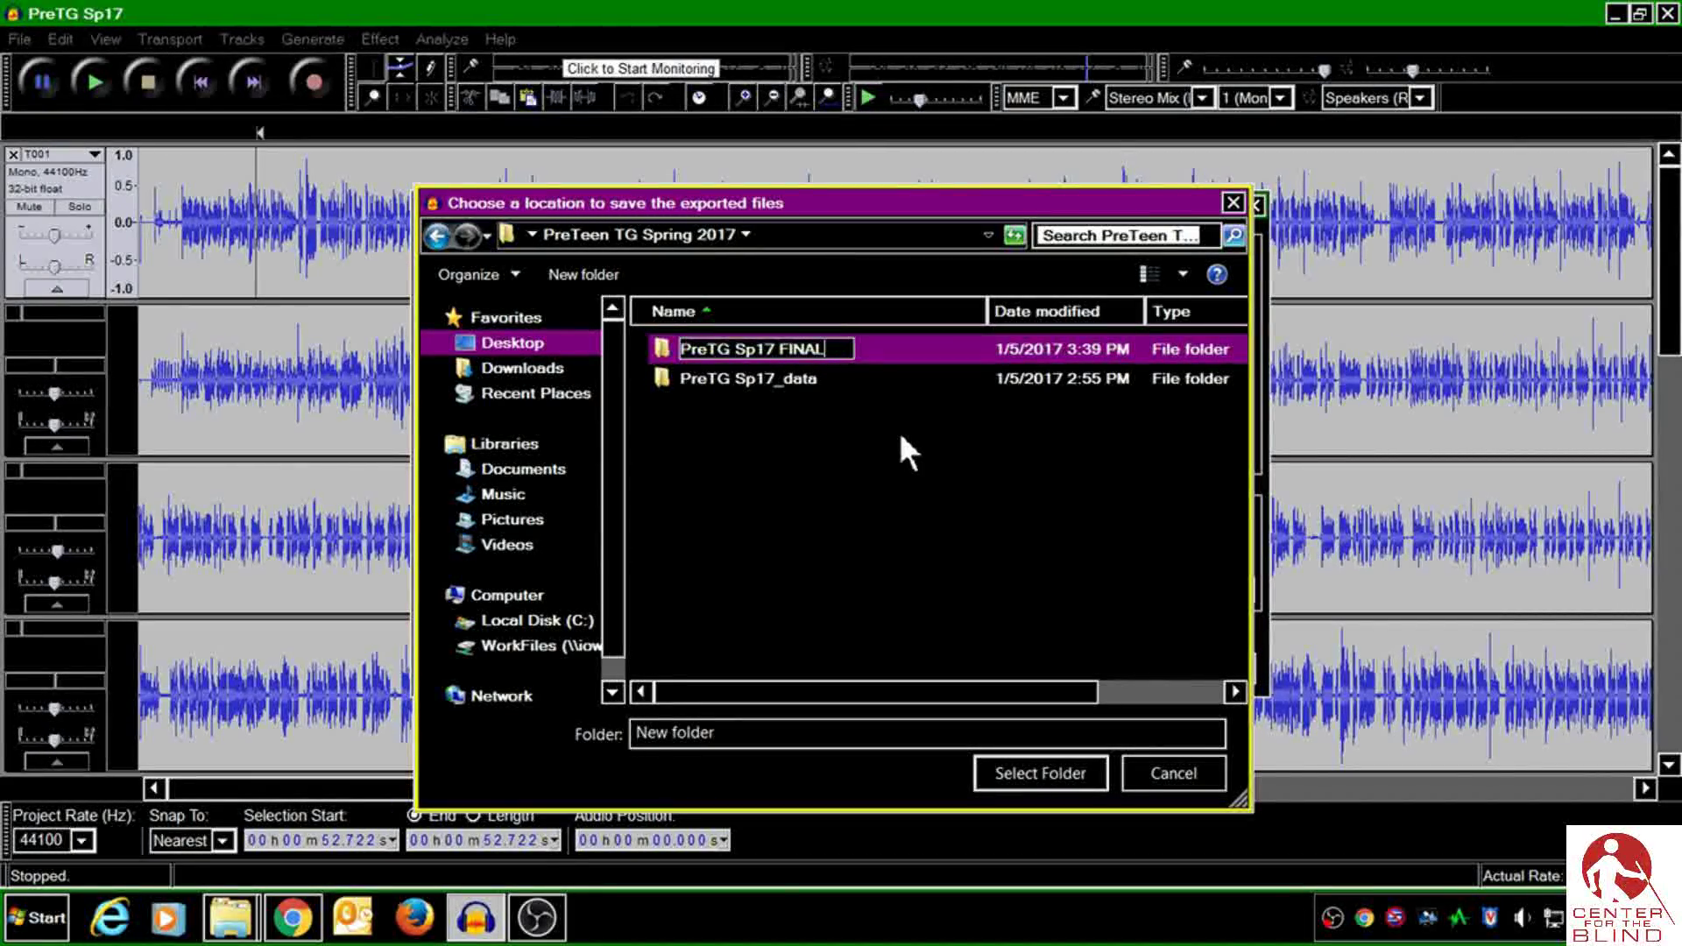
pyautogui.press('Return')
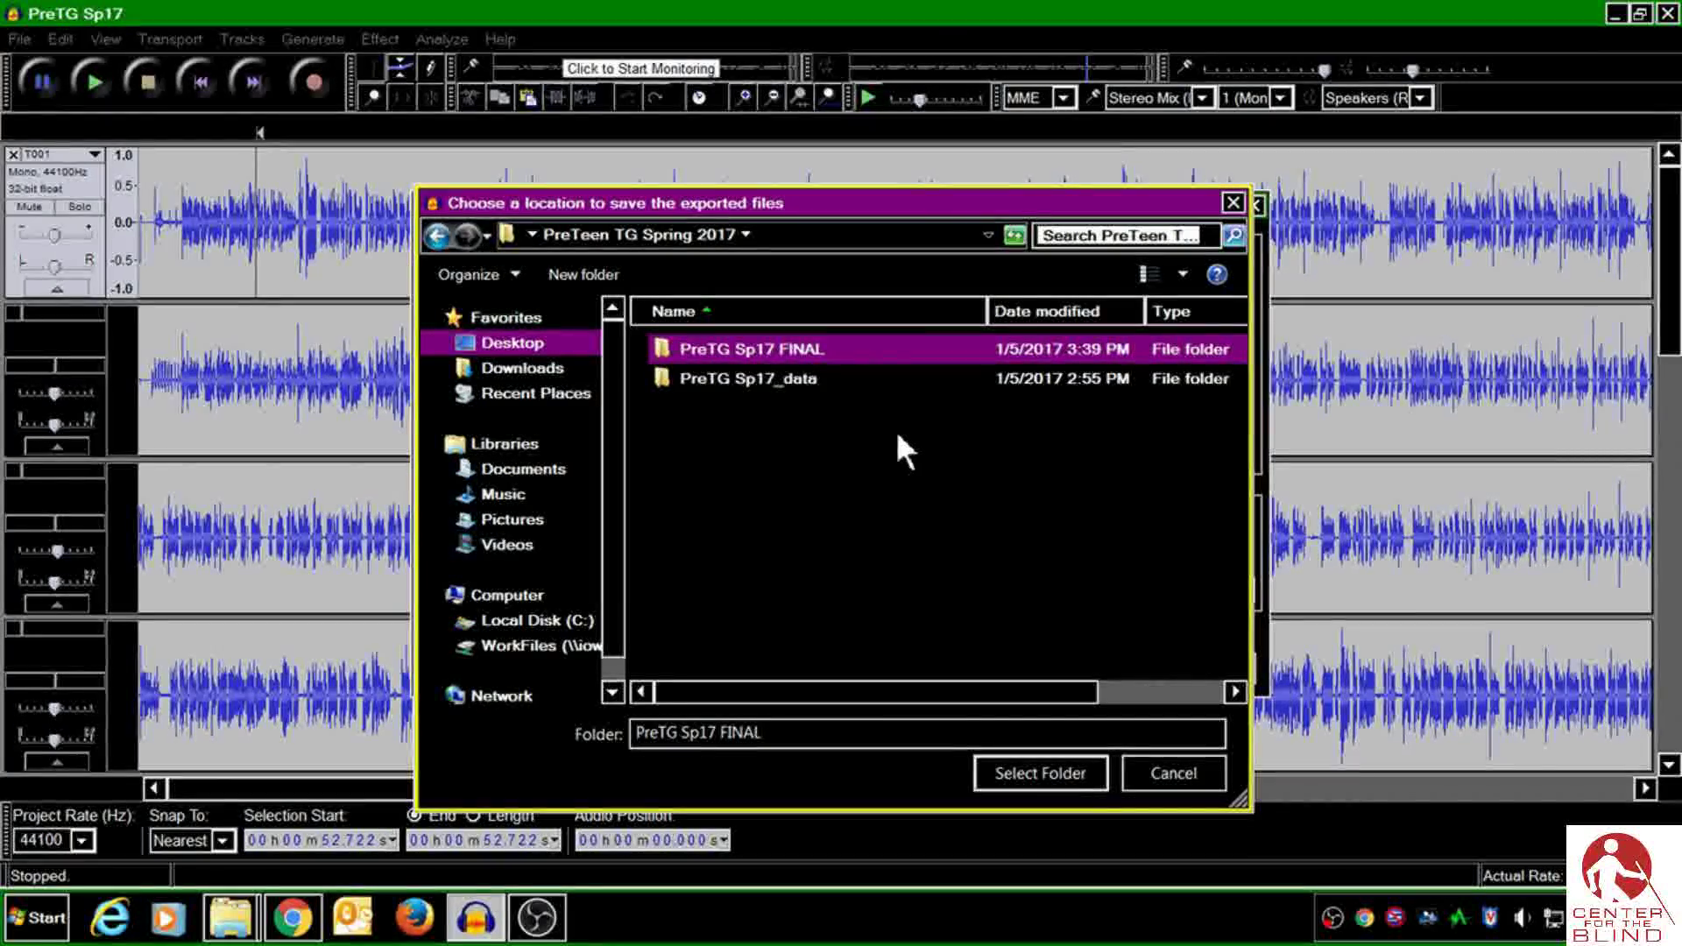
pyautogui.doubleClick(854, 351)
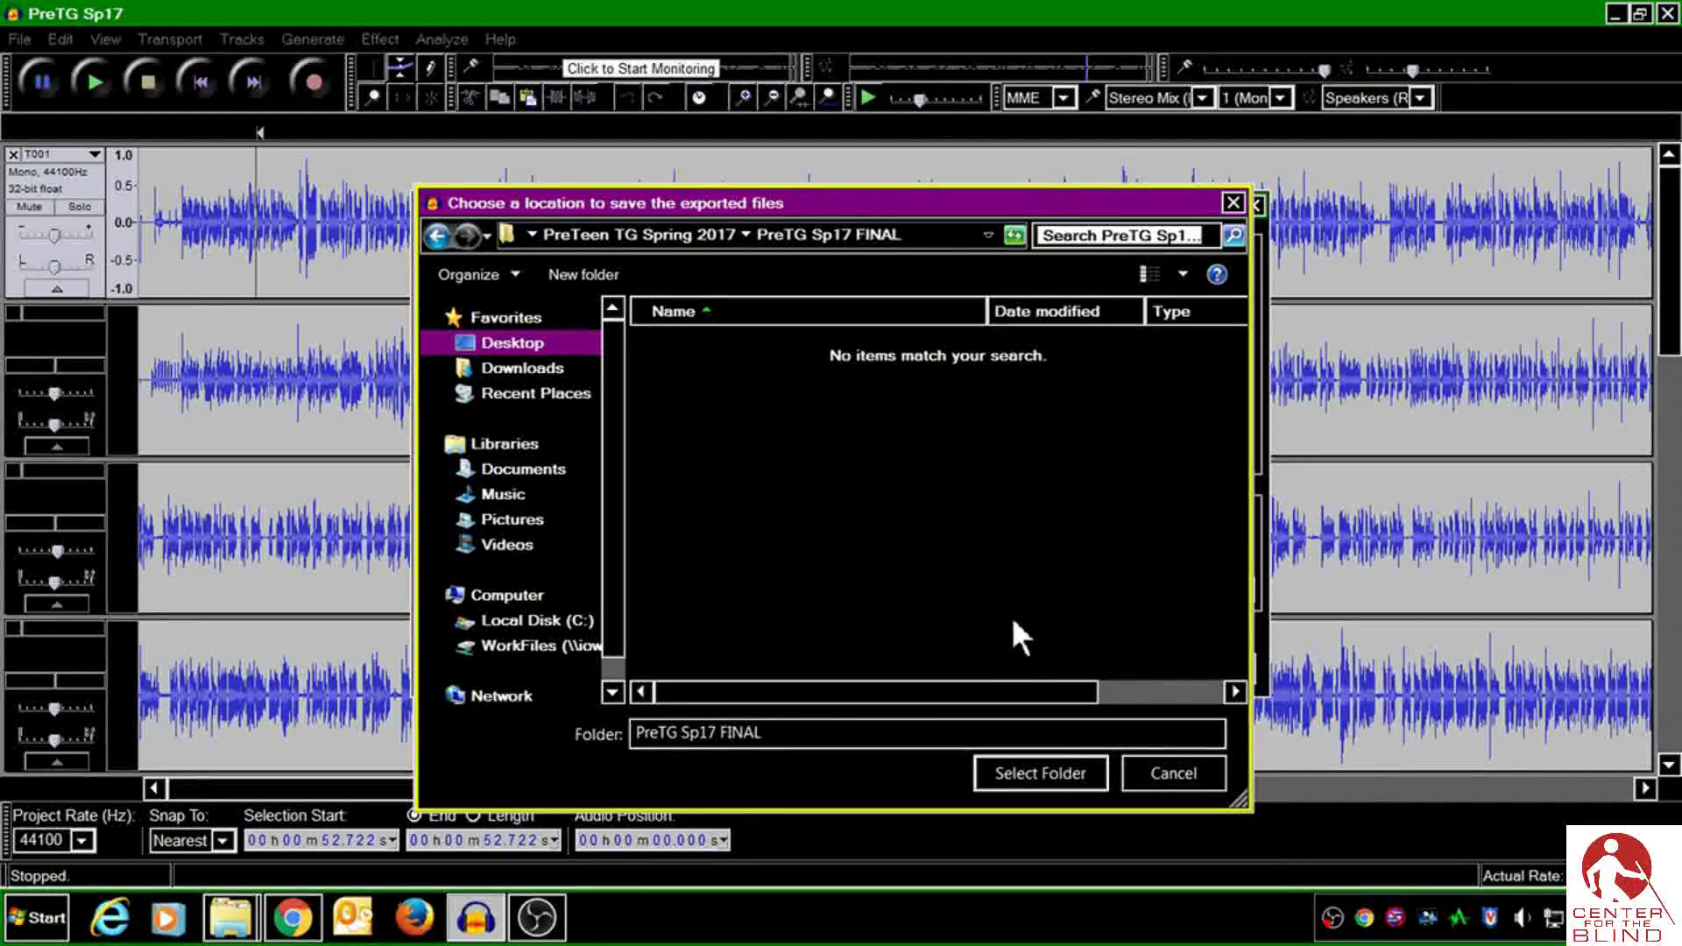
pyautogui.click(1035, 770)
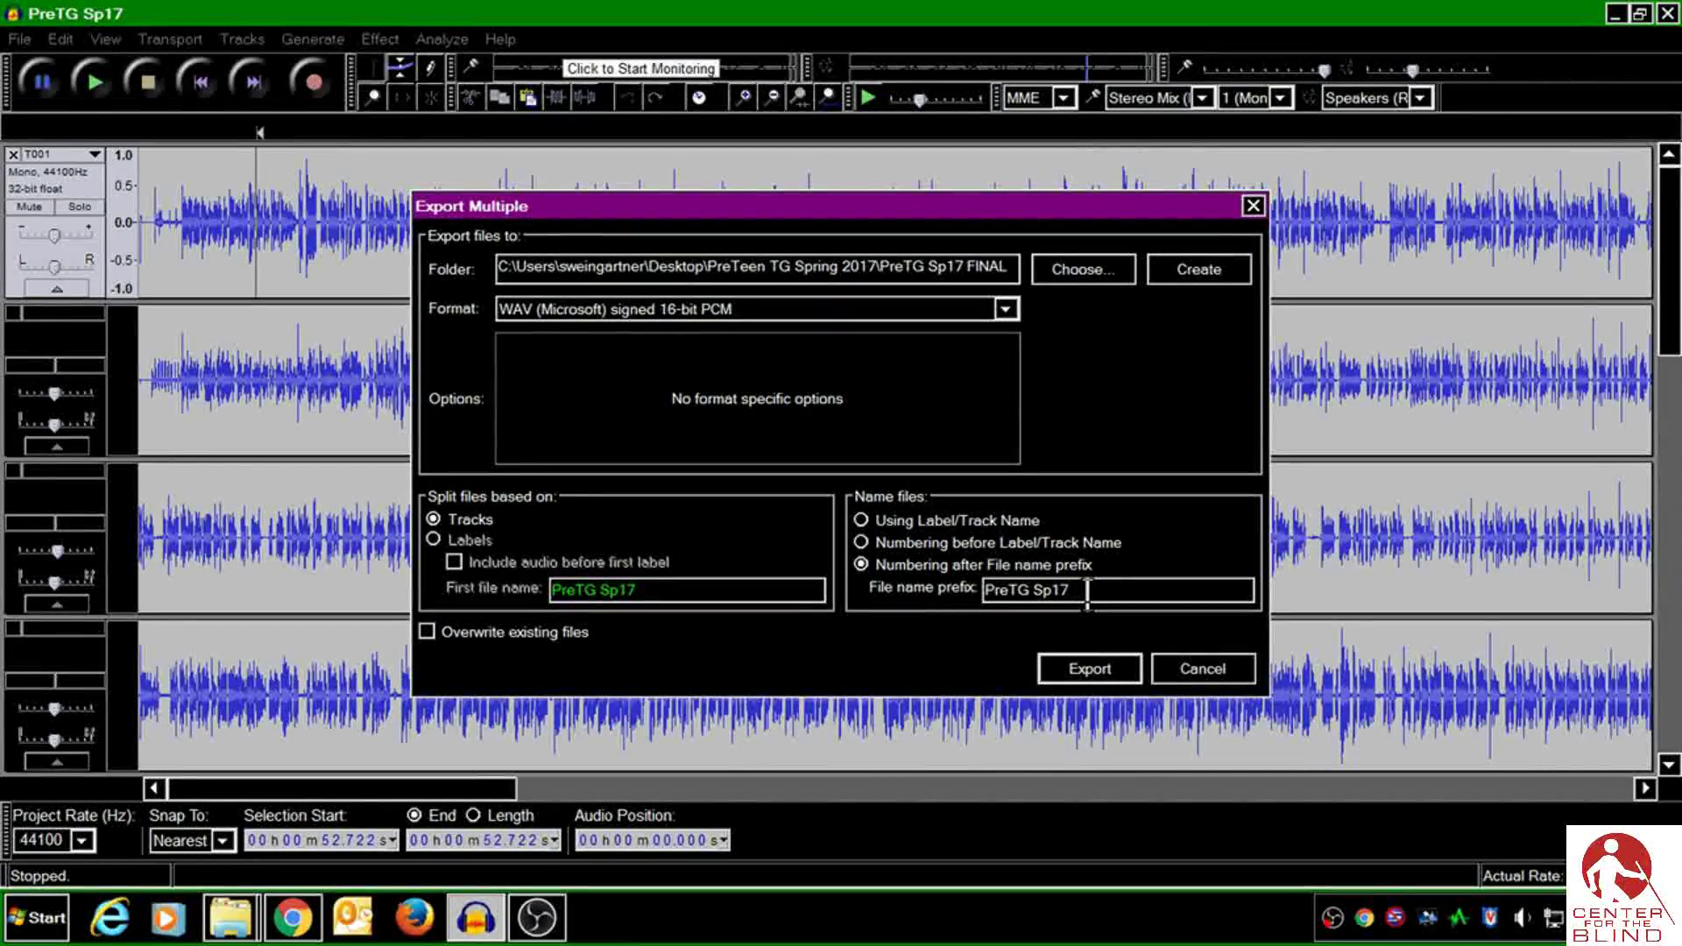
# Start exporting each track as a WAV file into PreTG Sp17 FINAL
pyautogui.click(1093, 667)
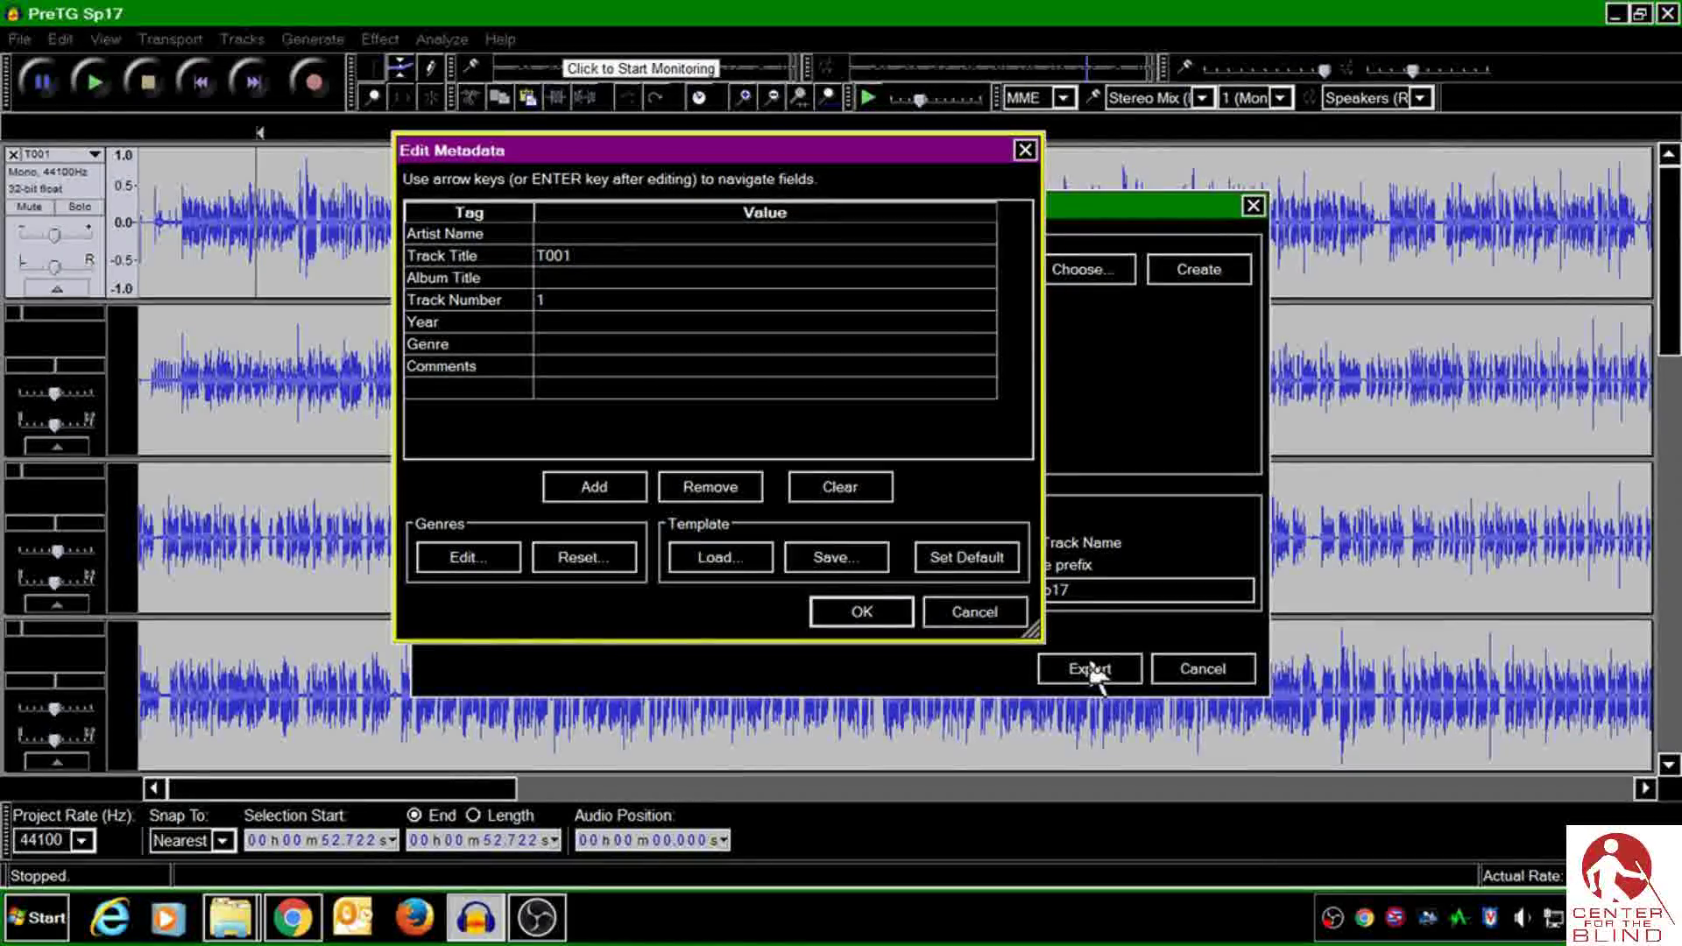
# Accept the default metadata for all 12 files, from T001 onward, so the WAVs are written
pyautogui.click(853, 609)
pyautogui.click(848, 602)
pyautogui.click(847, 602)
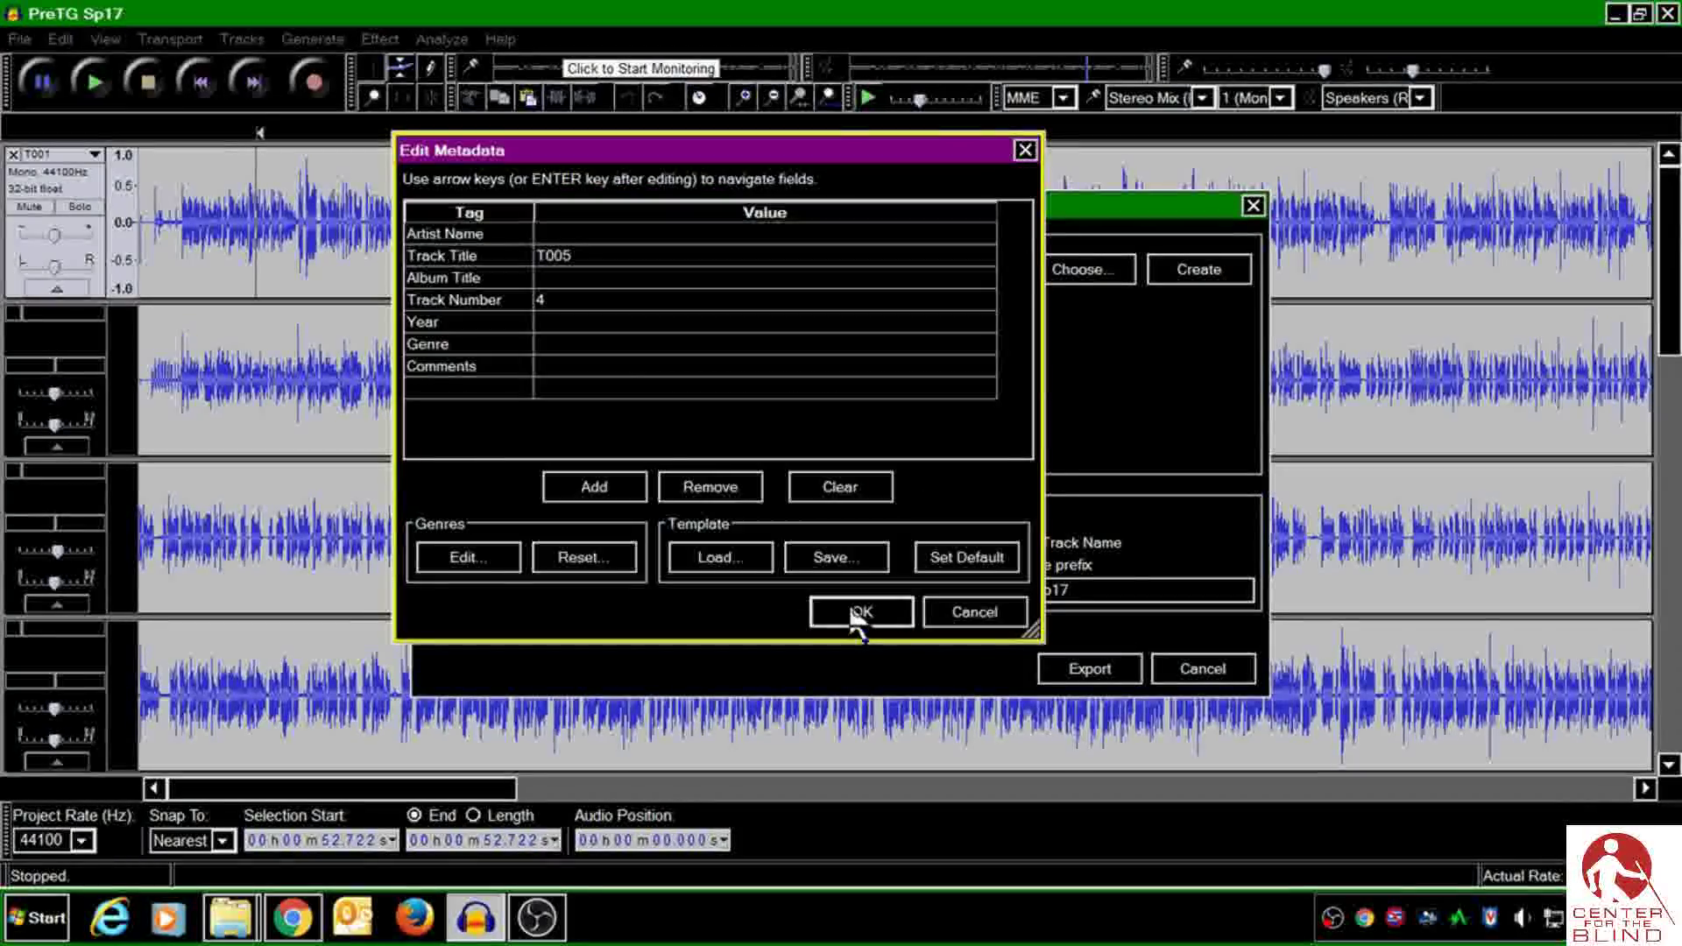
pyautogui.click(847, 602)
pyautogui.click(848, 602)
pyautogui.click(850, 608)
pyautogui.click(850, 608)
pyautogui.click(851, 607)
pyautogui.click(851, 608)
pyautogui.click(847, 602)
pyautogui.click(848, 603)
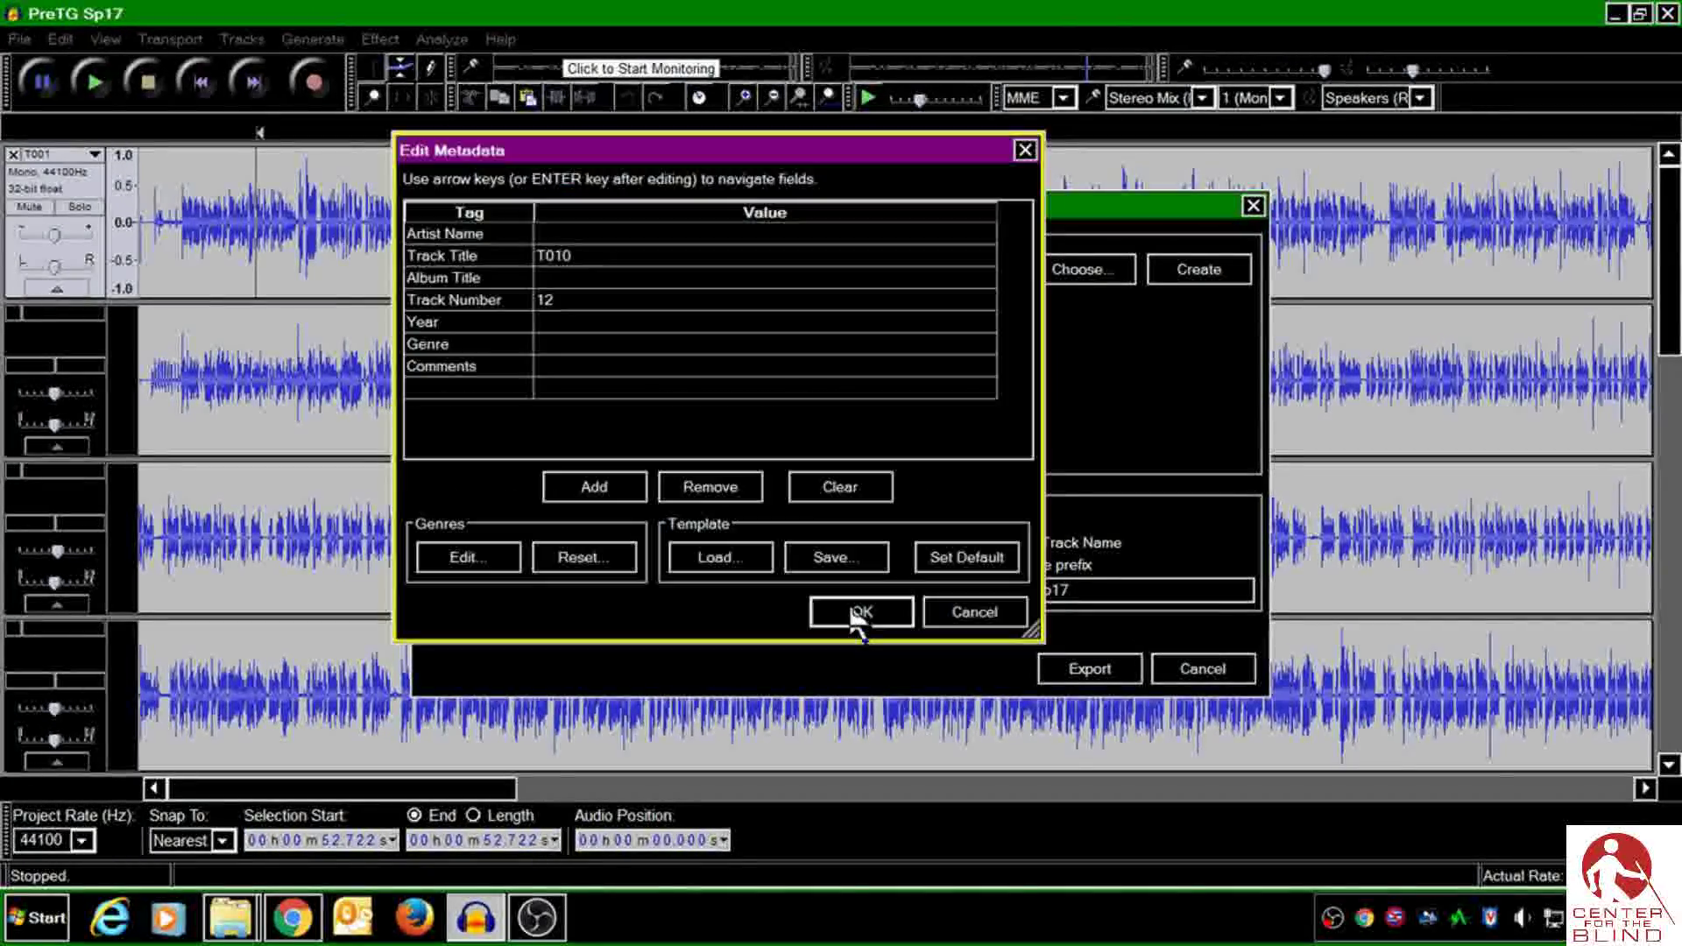
pyautogui.click(848, 602)
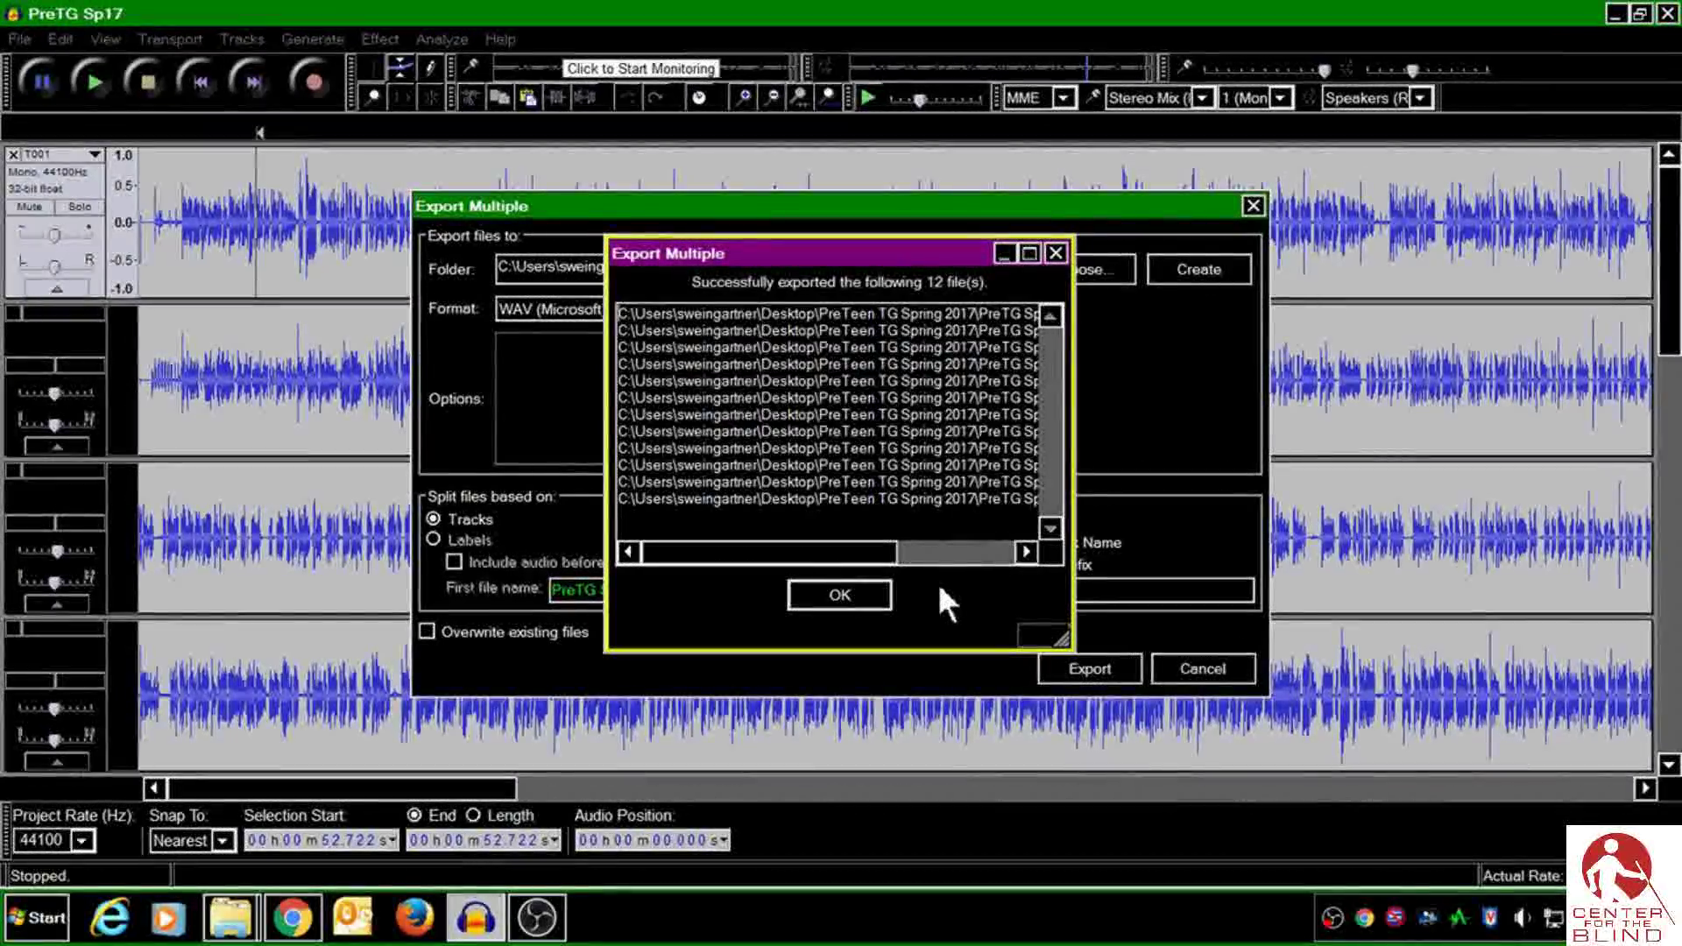
# Dismiss the confirmation that 12 WAV files were exported
pyautogui.click(842, 596)
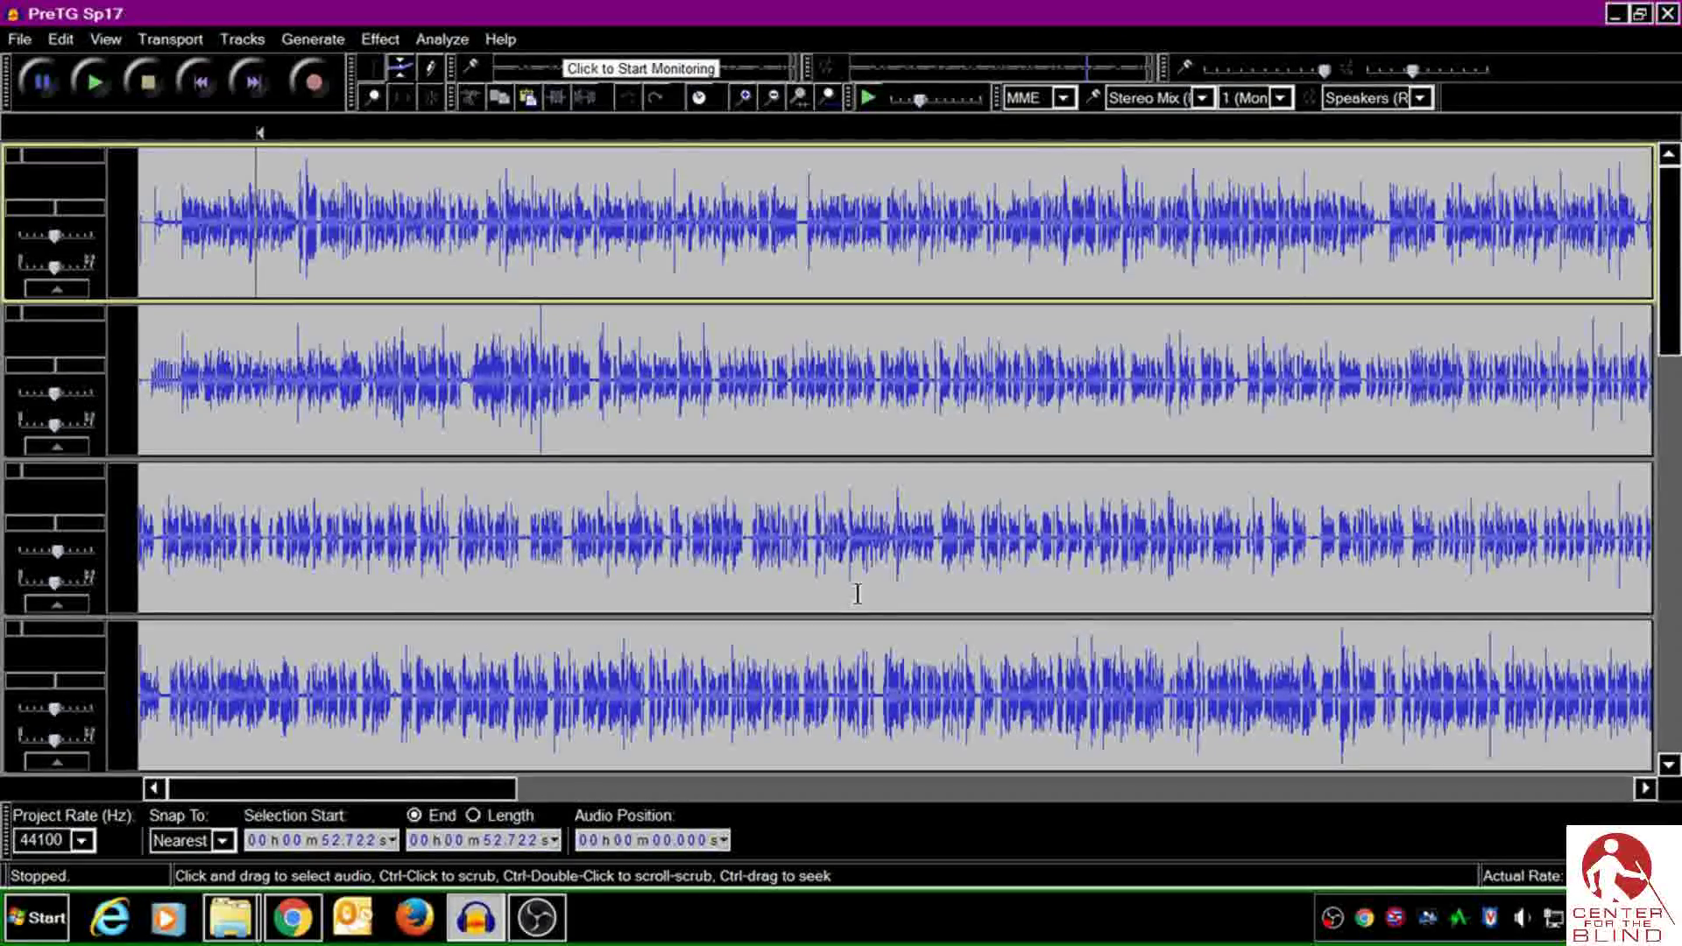